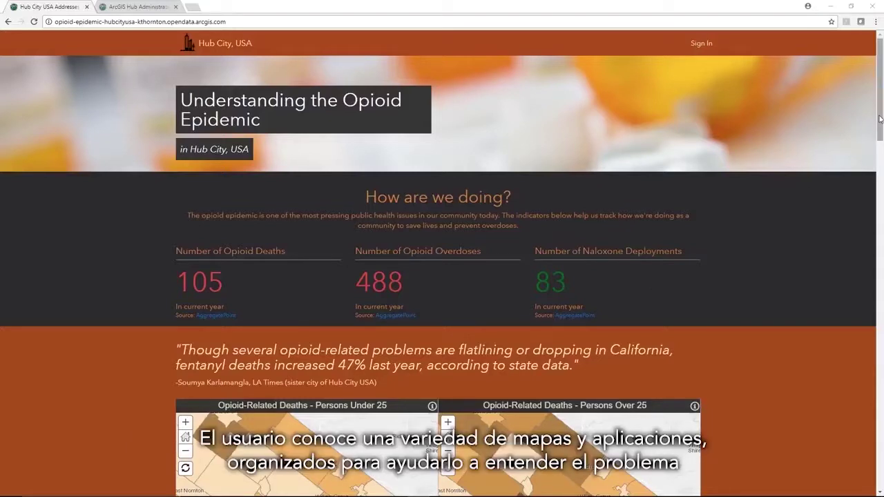
# Search near Lansdale, Pennsylvania in the Drug Drop-off Locator, finding three police-department sites, nearest 0.61 mi.
pyautogui.moveTo(880, 120); pyautogui.dragTo(862, 183)
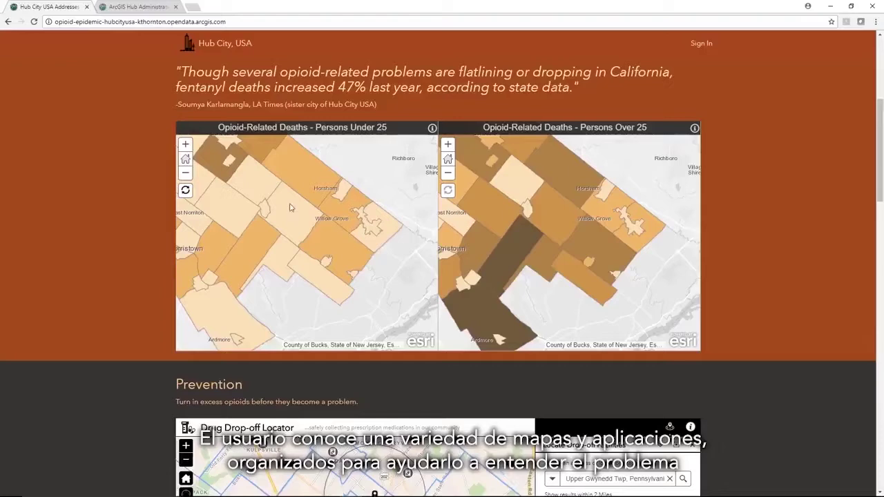
pyautogui.moveTo(287, 186); pyautogui.dragTo(378, 277)
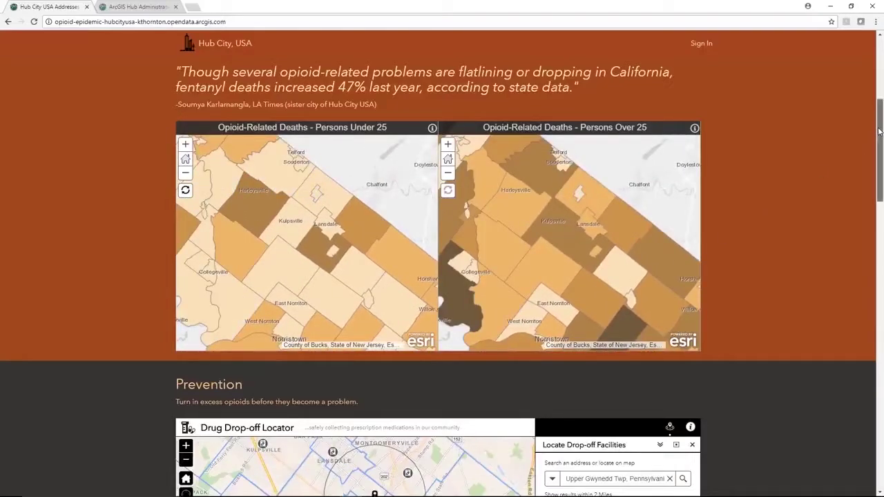
pyautogui.moveTo(880, 135); pyautogui.dragTo(881, 215)
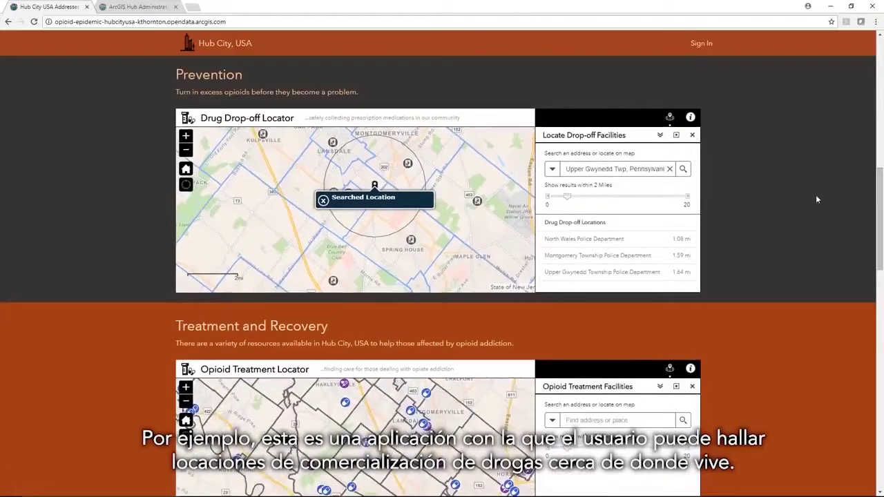
pyautogui.click(670, 168)
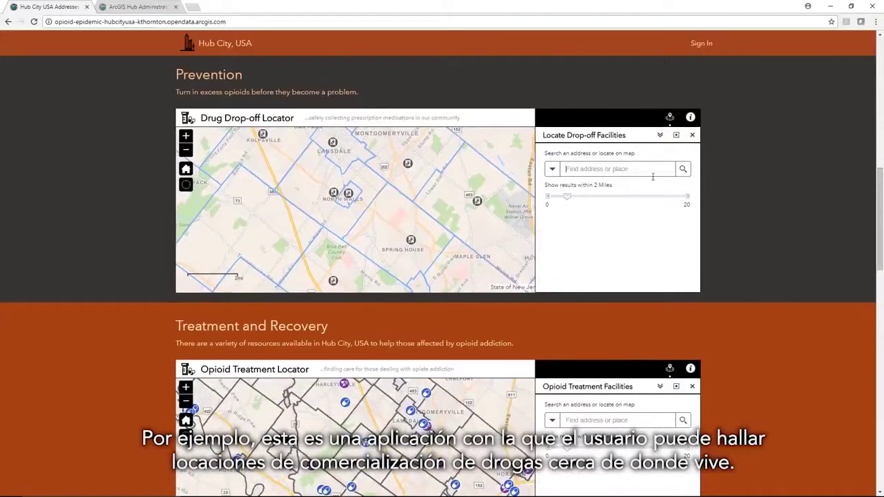
pyautogui.click(336, 161)
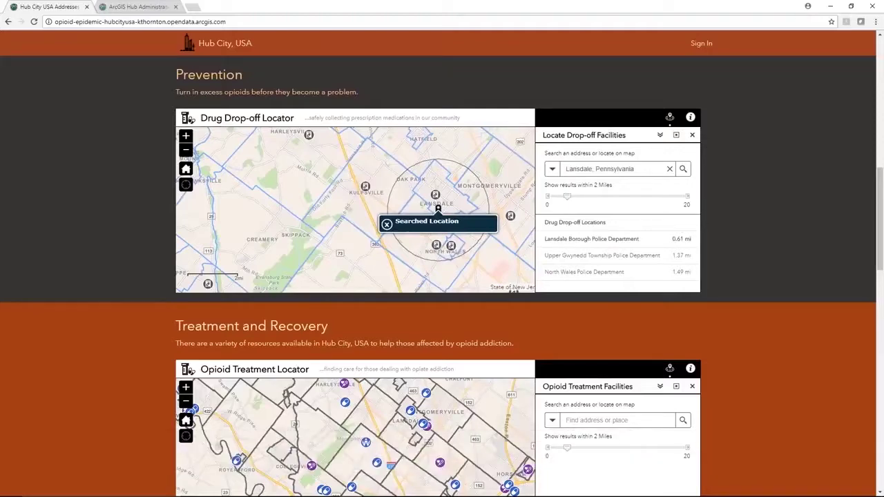
pyautogui.scroll(-6, 781, 258)
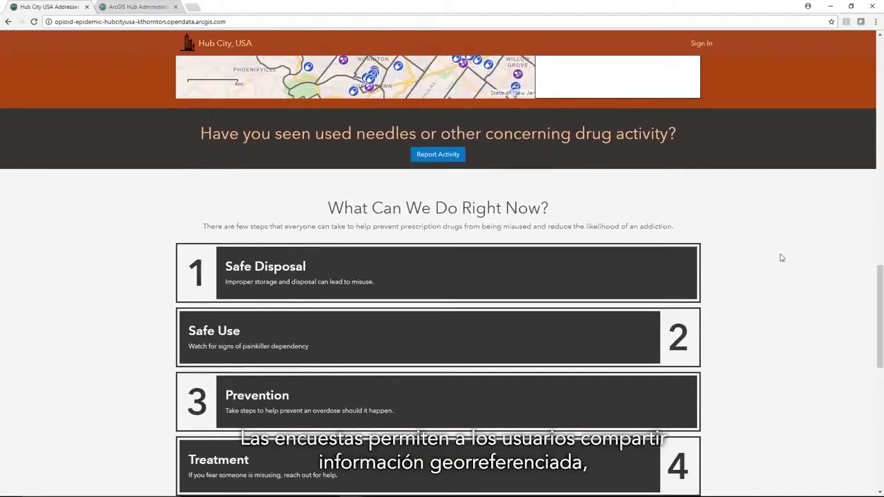
# Open the Report Activity survey in a new tab, look over the form, and return to Hub City.
pyautogui.rightClick(459, 159)
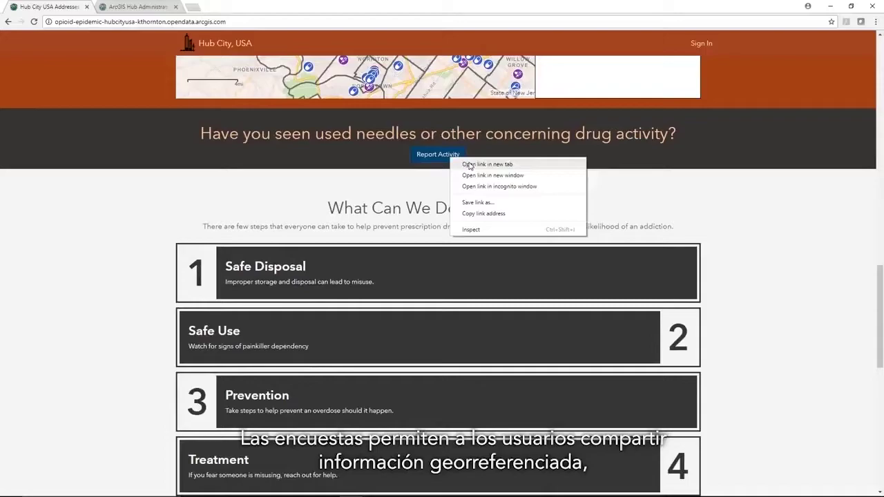
pyautogui.click(477, 164)
pyautogui.click(136, 8)
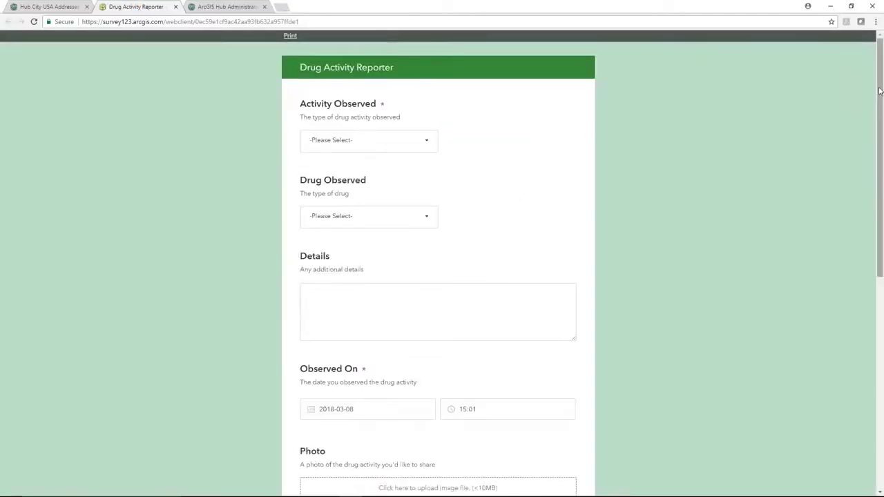
pyautogui.moveTo(880, 91); pyautogui.dragTo(879, 301)
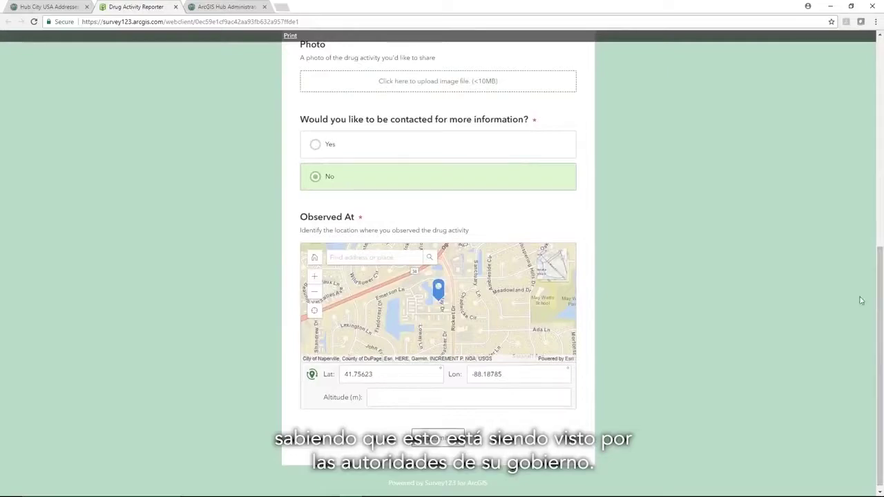
pyautogui.click(60, 8)
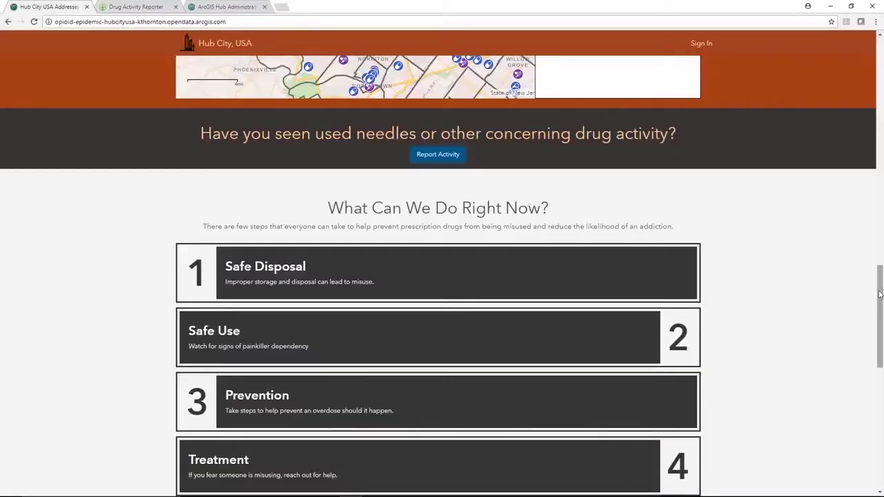
# Open the Go to Events page in a new tab, view the Civic Hackathon event, and return.
pyautogui.moveTo(881, 294); pyautogui.dragTo(880, 387)
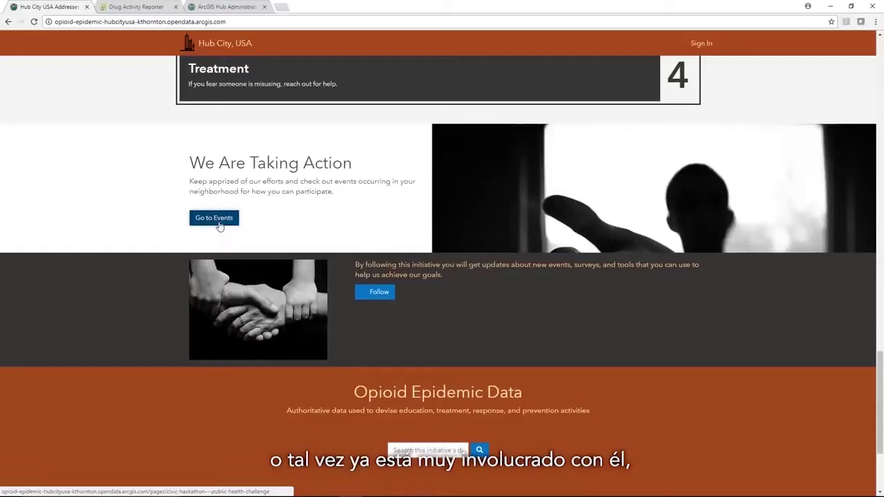
pyautogui.rightClick(219, 225)
pyautogui.click(239, 228)
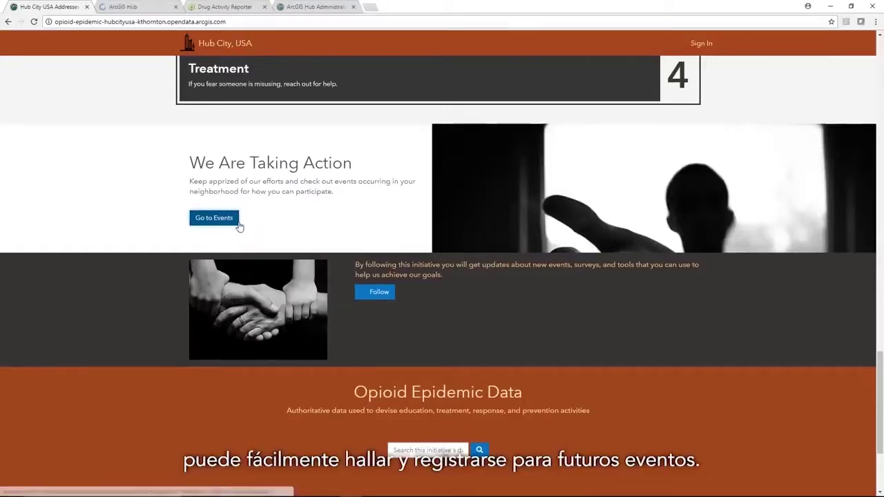
pyautogui.click(159, 7)
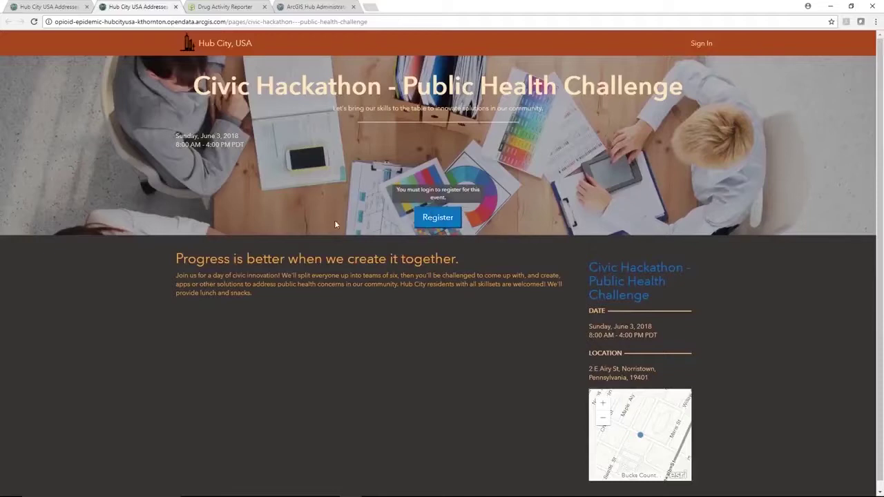
pyautogui.click(66, 7)
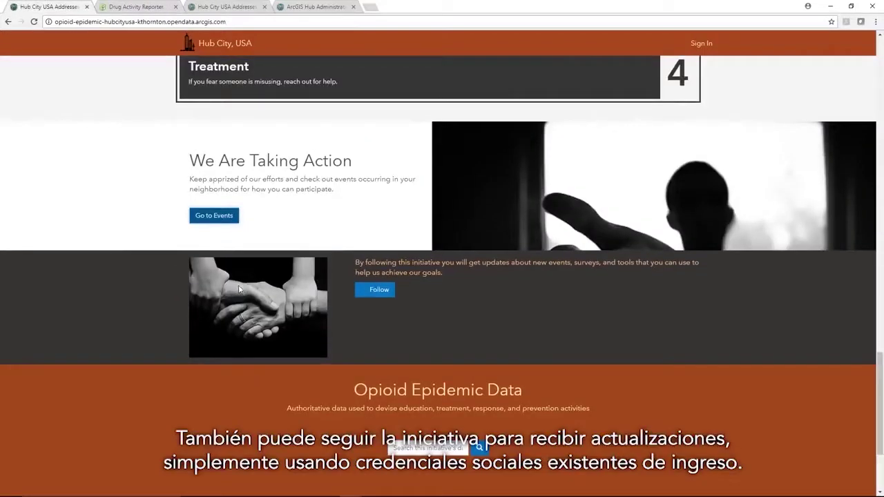
# Try following the initiative, dismiss the sign-in prompt, and switch to the Hub administration dashboard.
pyautogui.click(379, 290)
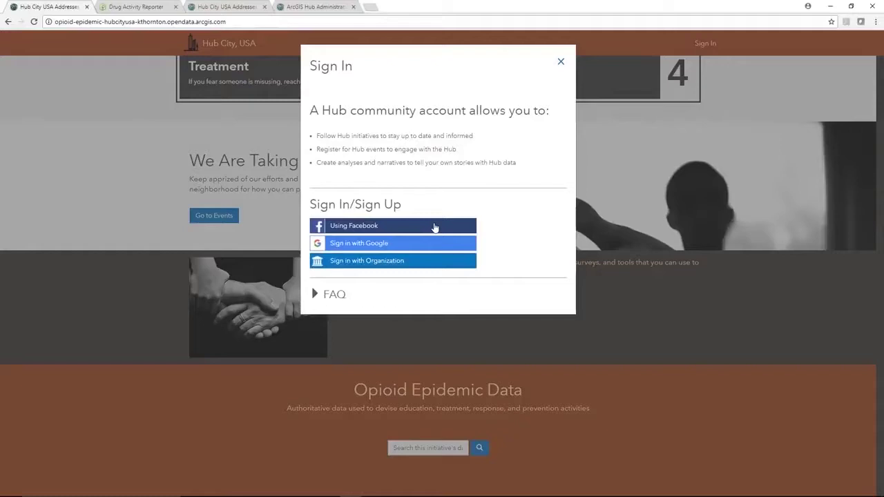
pyautogui.click(562, 64)
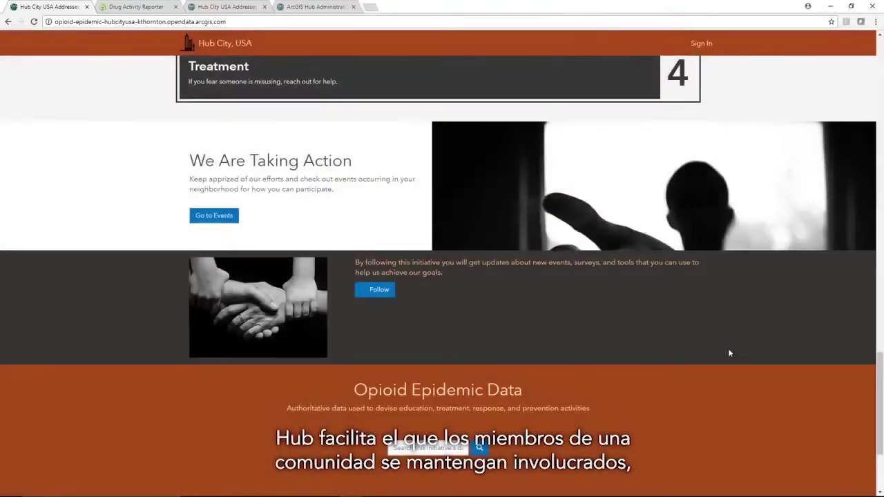
pyautogui.moveTo(880, 386); pyautogui.dragTo(876, 424)
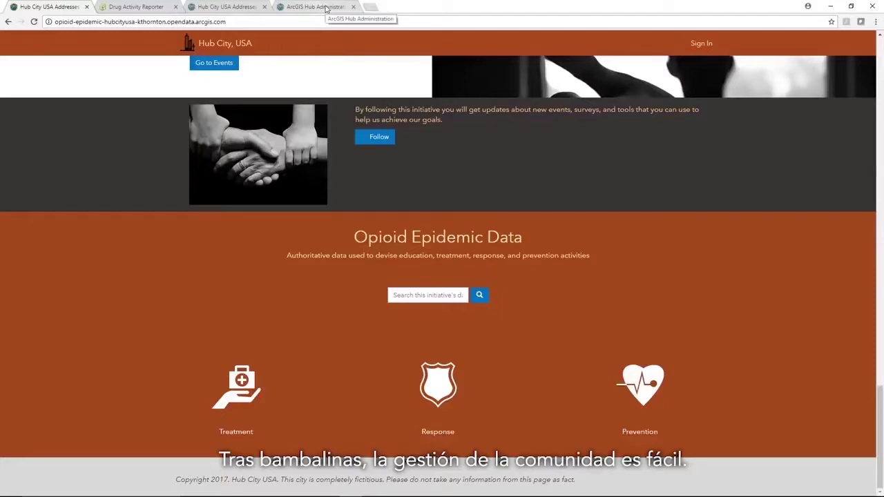
pyautogui.click(325, 8)
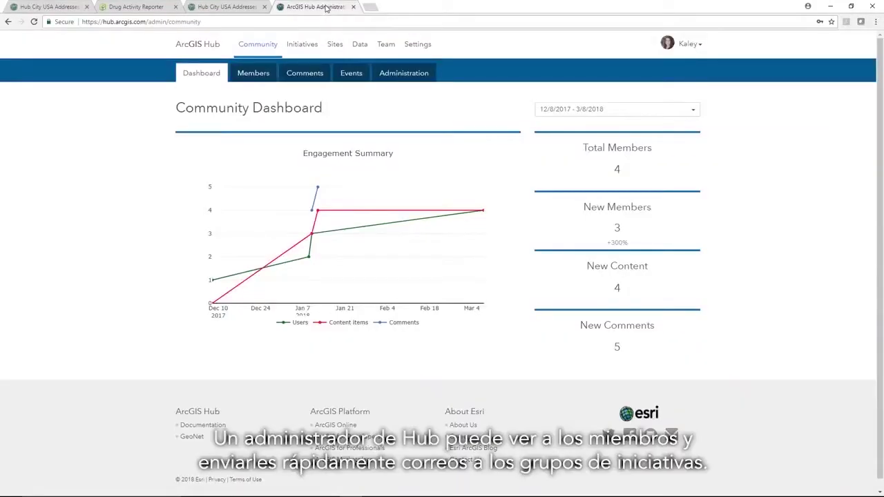
# Review the community members and their e-mail list, then the hackathon event's options on Events.
pyautogui.click(255, 74)
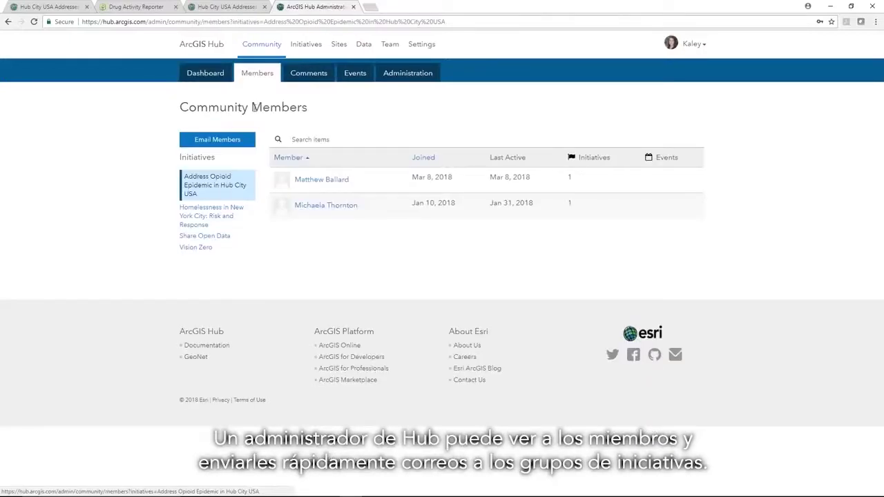
pyautogui.click(240, 142)
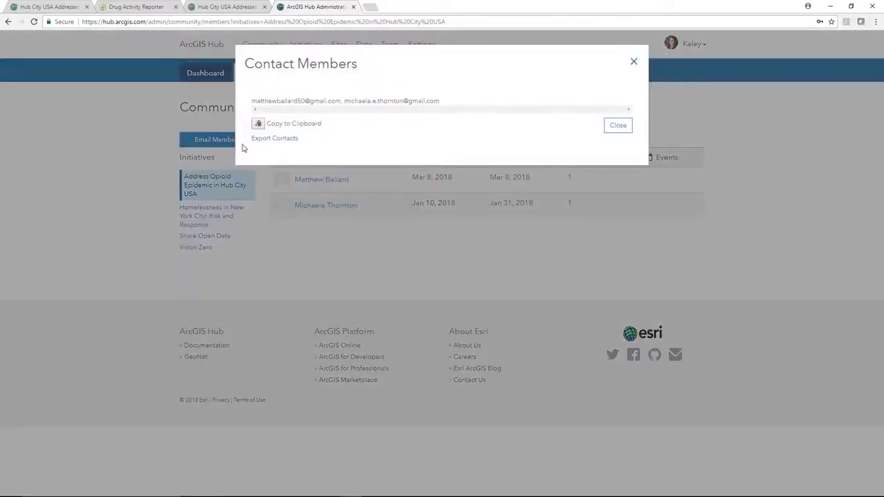
pyautogui.click(635, 64)
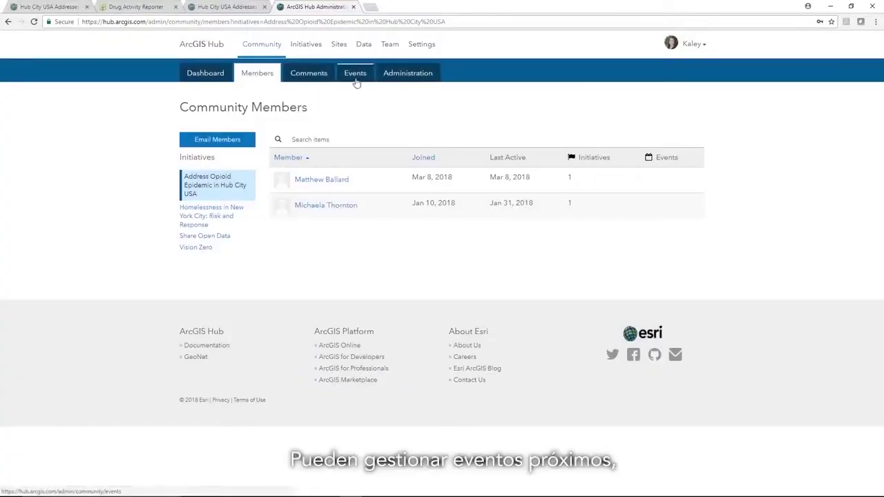
pyautogui.click(355, 76)
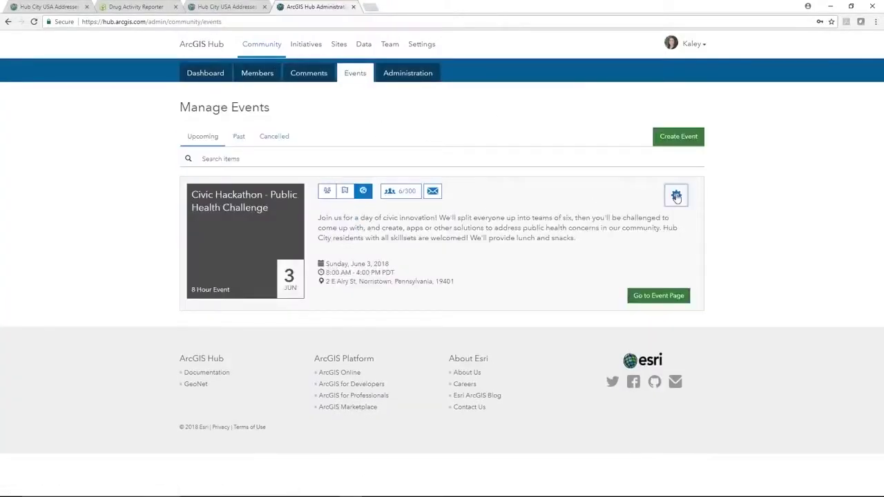
pyautogui.click(677, 196)
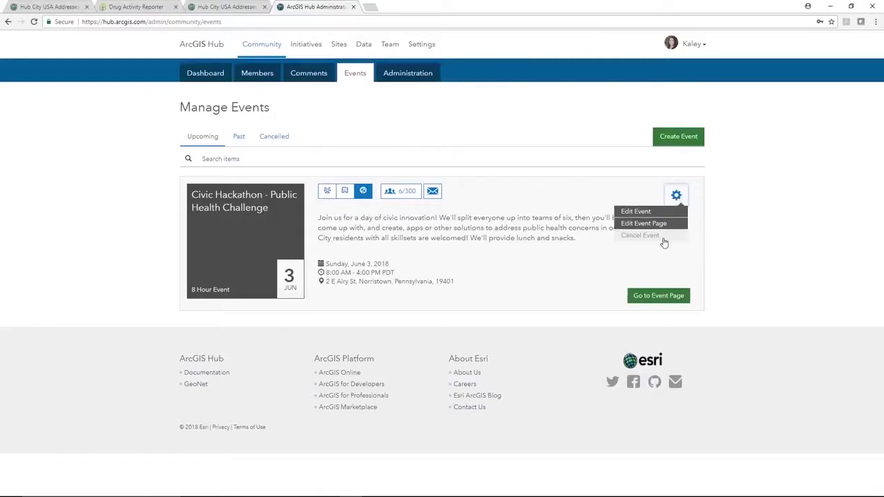
# Check the first comment's status in Comments, leaving it Removed, then view the Active Initiatives list.
pyautogui.click(301, 78)
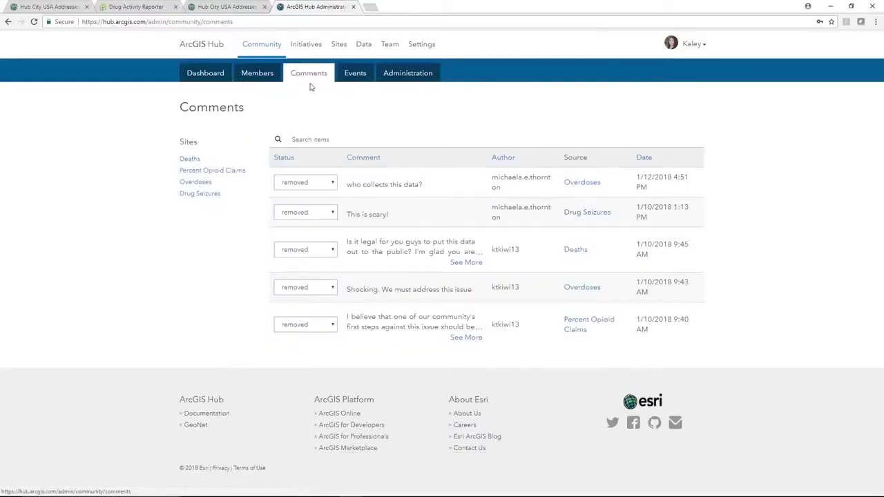
pyautogui.click(328, 183)
pyautogui.click(330, 183)
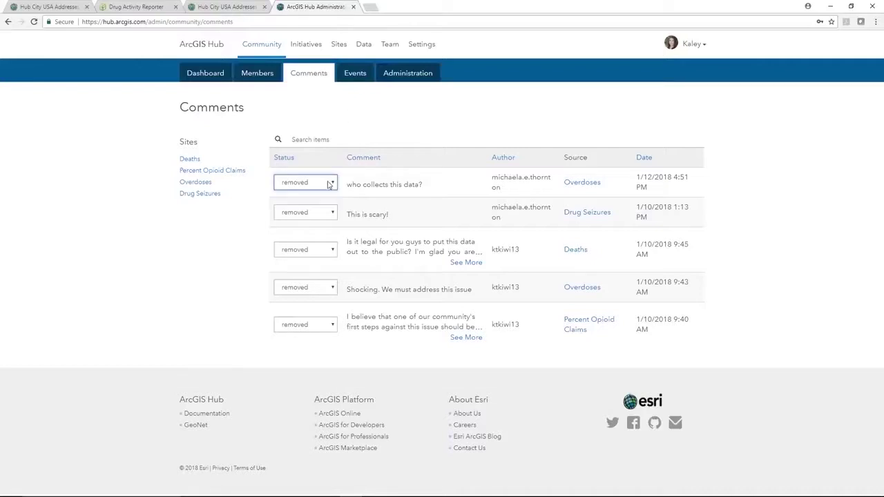
pyautogui.click(305, 47)
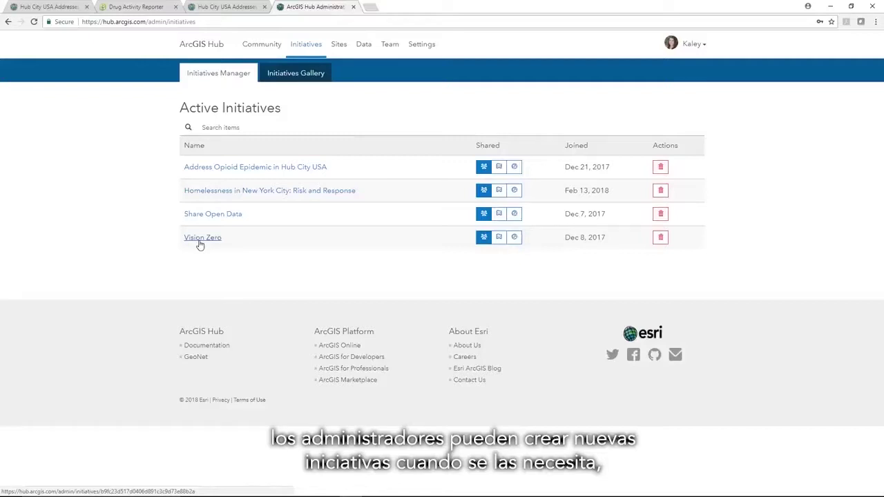
# Preview the Address Opioid Epidemic template from the Initiatives Gallery down to its section 2 steps.
pyautogui.click(302, 74)
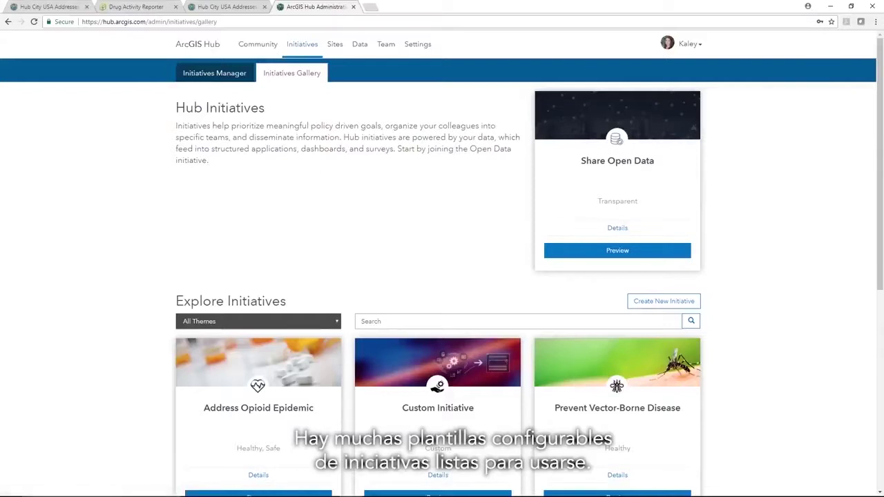
pyautogui.moveTo(876, 195); pyautogui.dragTo(871, 280)
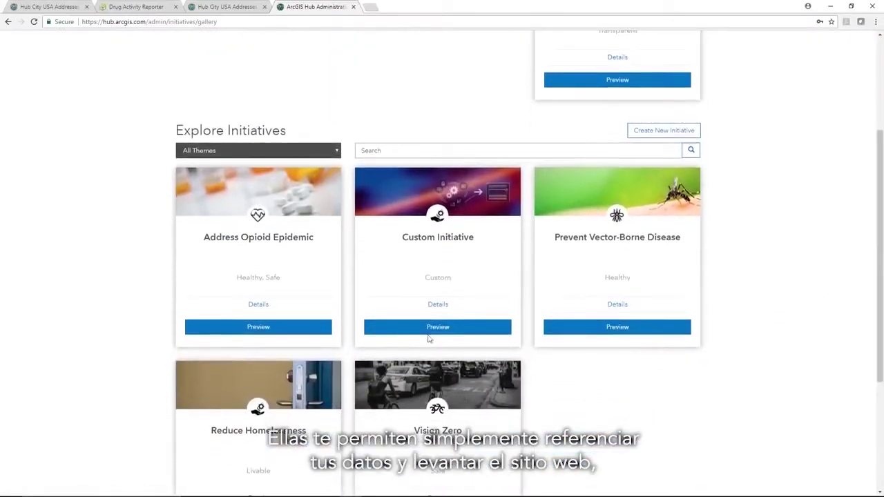
pyautogui.click(324, 332)
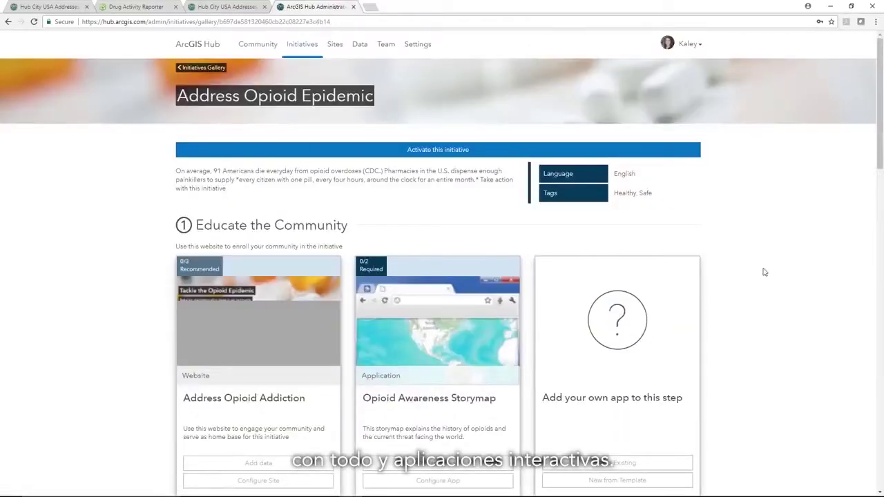
pyautogui.moveTo(880, 161); pyautogui.dragTo(880, 281)
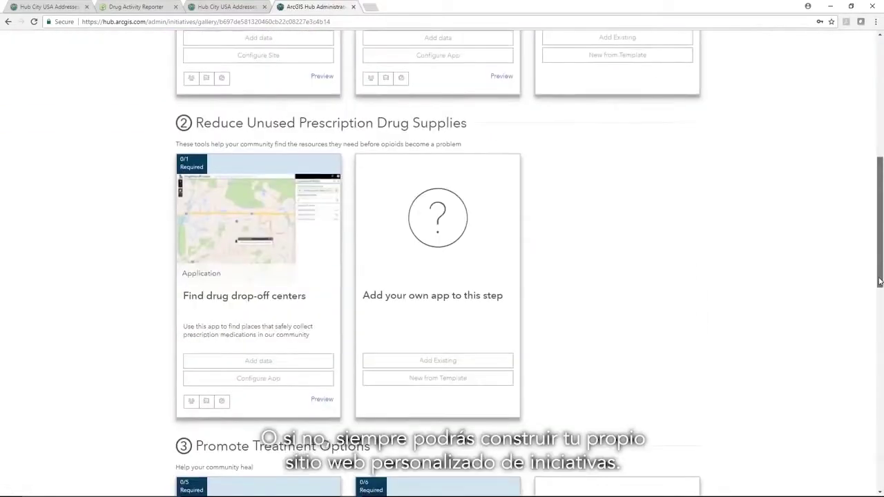